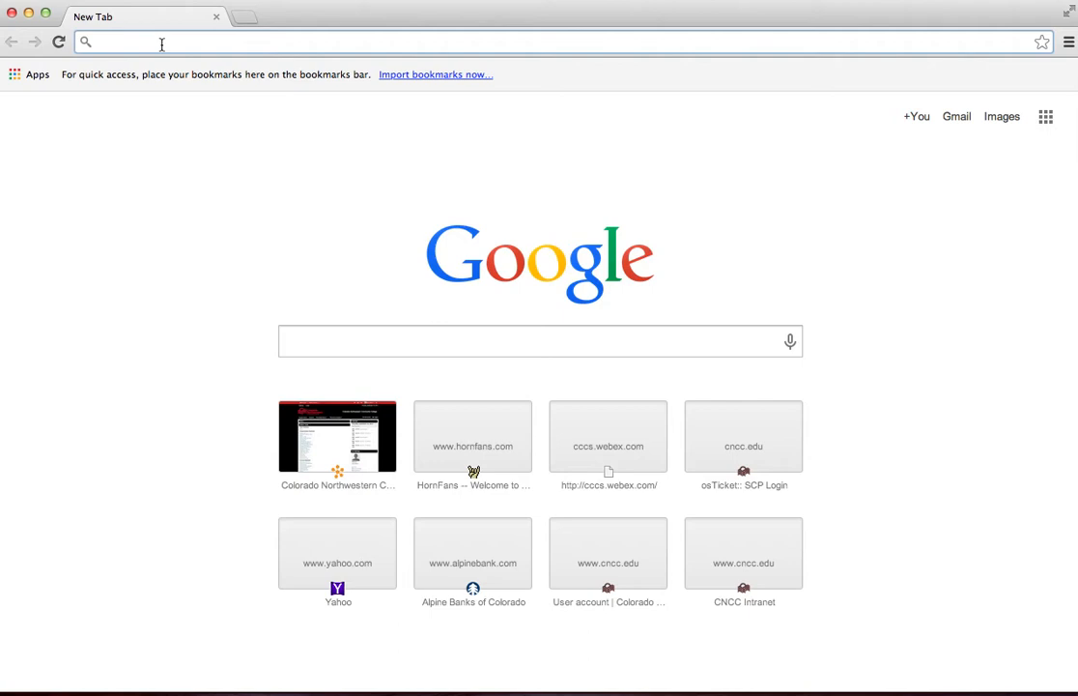
Open the website cccs.webex.com.
type("c")
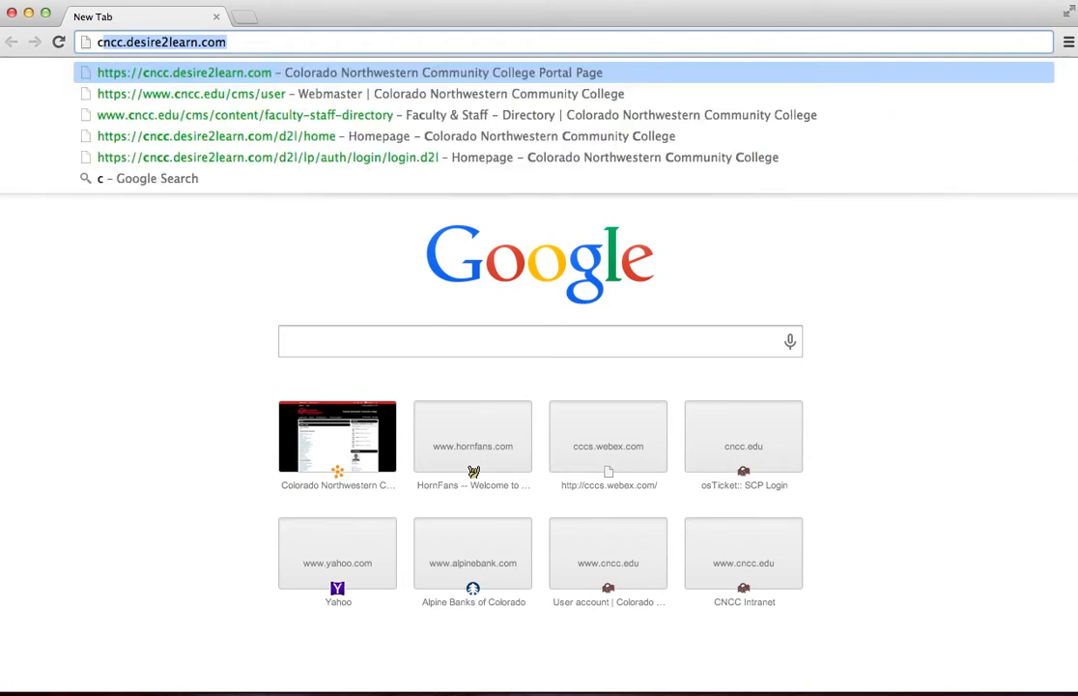
type("ccs.web")
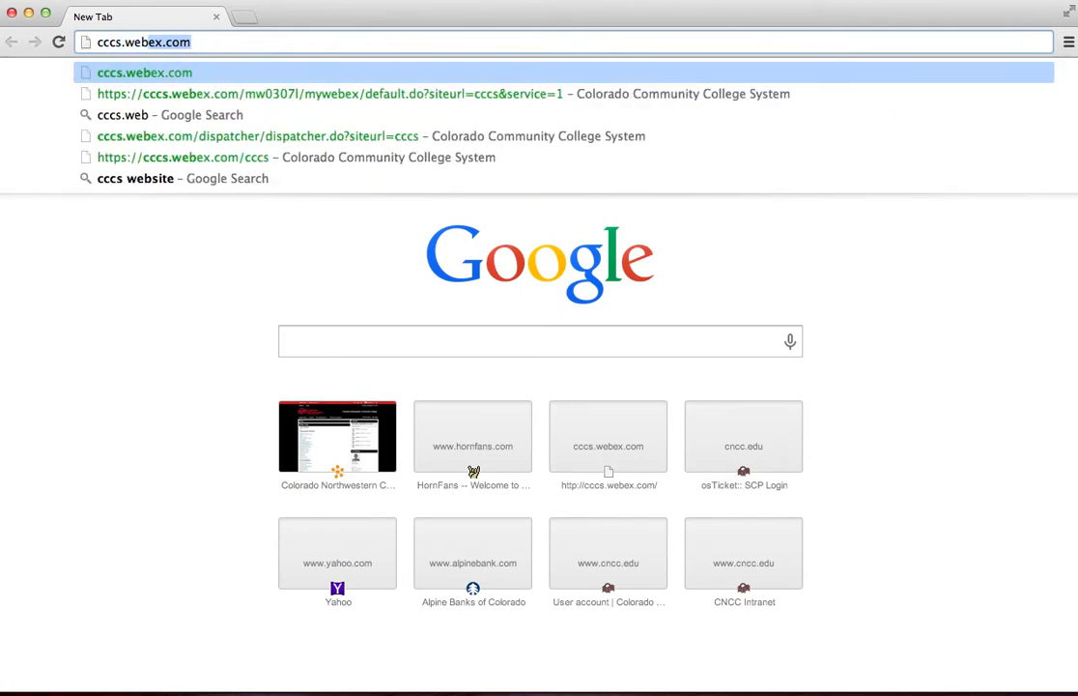
type("ex.com")
key("Return")
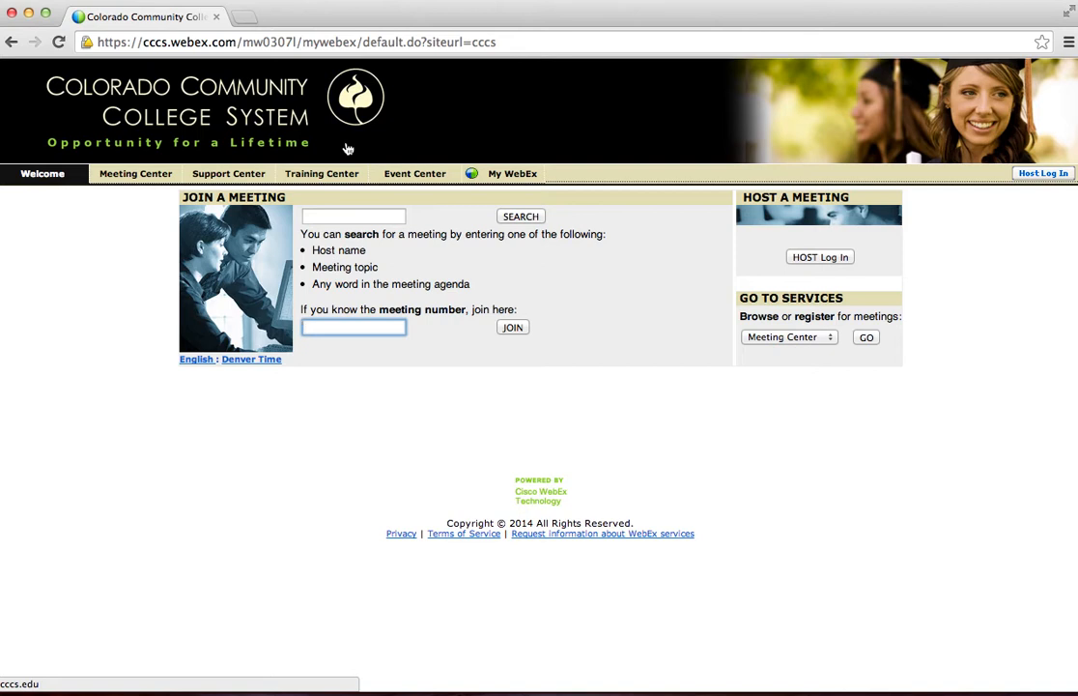
Log in to the site as a meeting host with the account's user name, including its cncc domain prefix, and the account password.
left_click(806, 259)
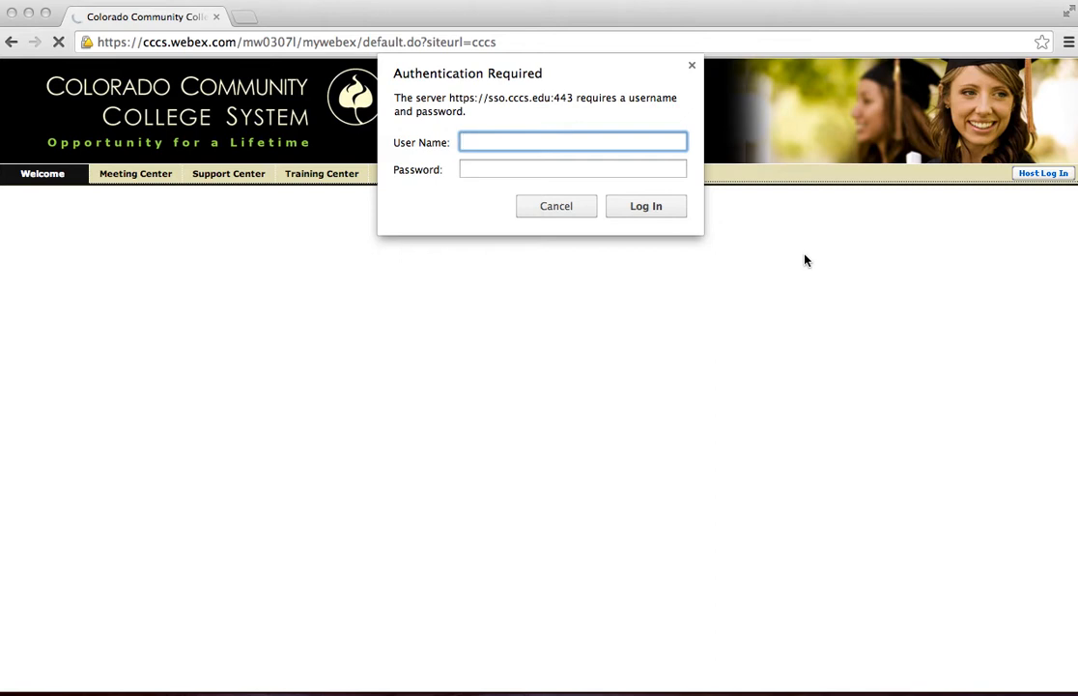
key("Tab")
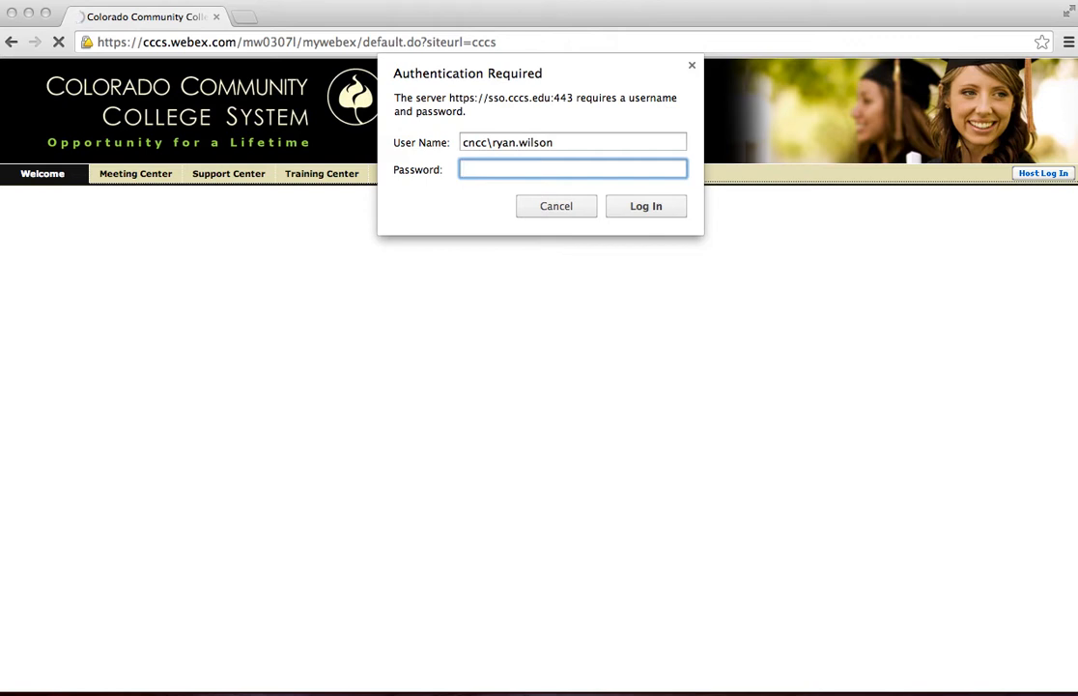
type("*")
key("BackSpace")
type("********")
left_click(646, 206)
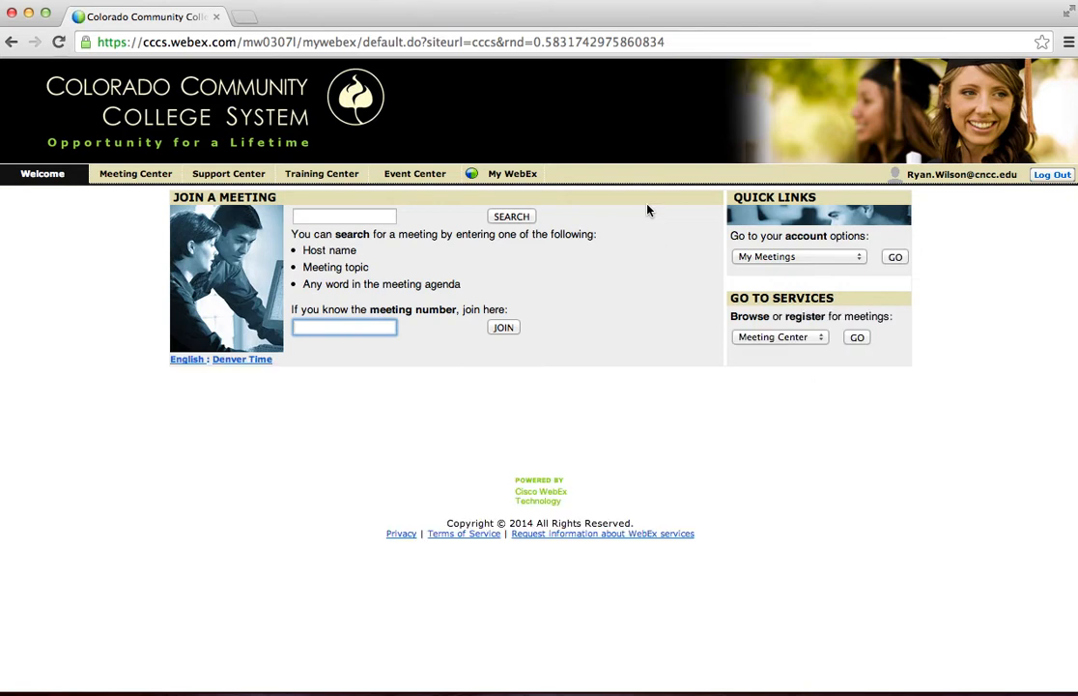
Open the Meeting Center form for scheduling a meeting and enter Test CNCC as the meeting topic.
left_click(155, 174)
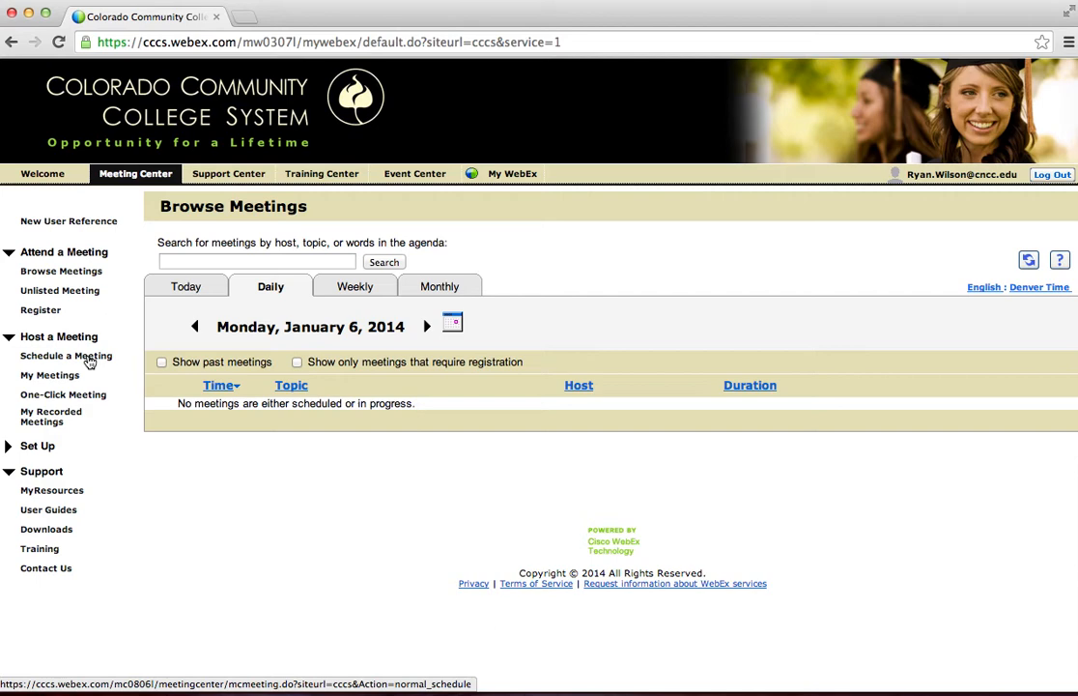
left_click(89, 360)
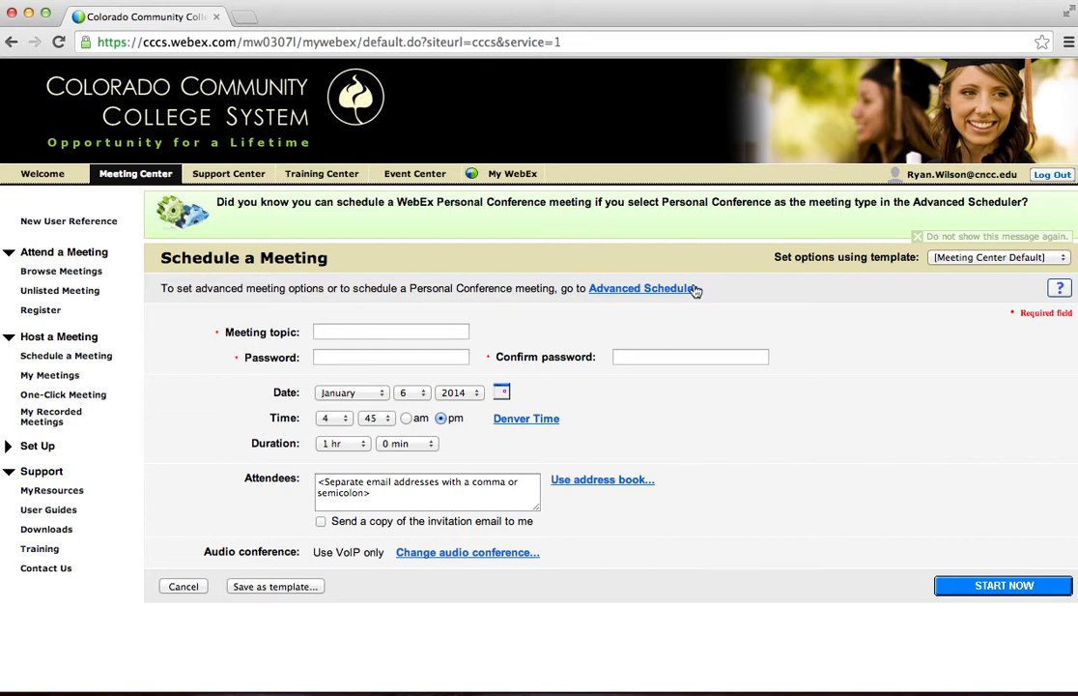
left_click(442, 330)
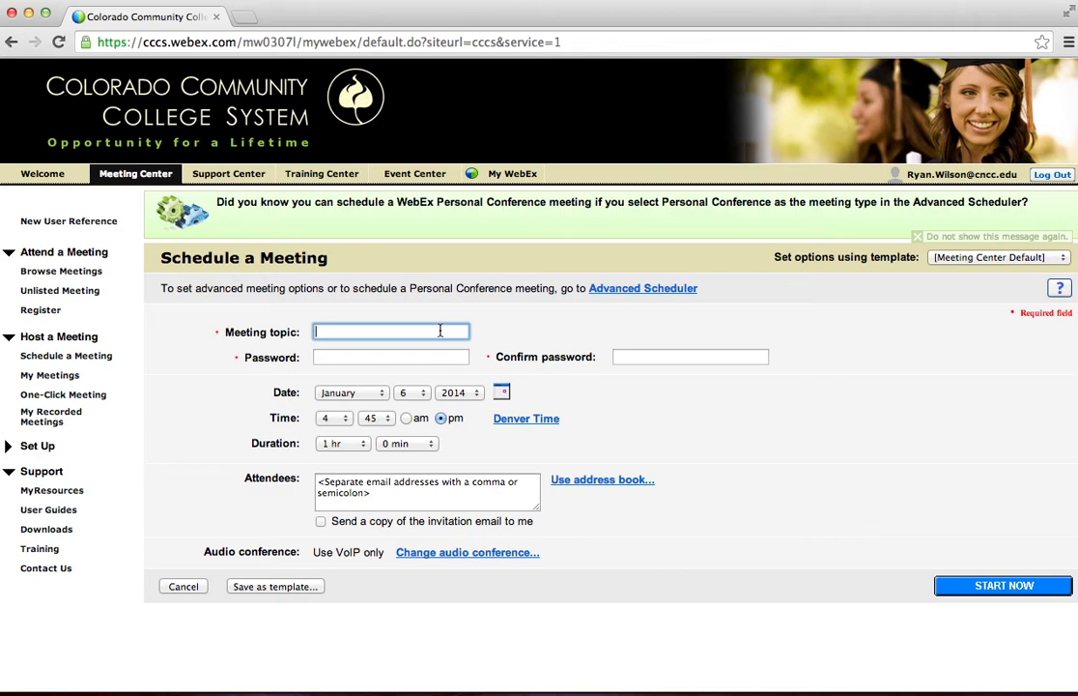
type("Test CNCC")
key("Tab")
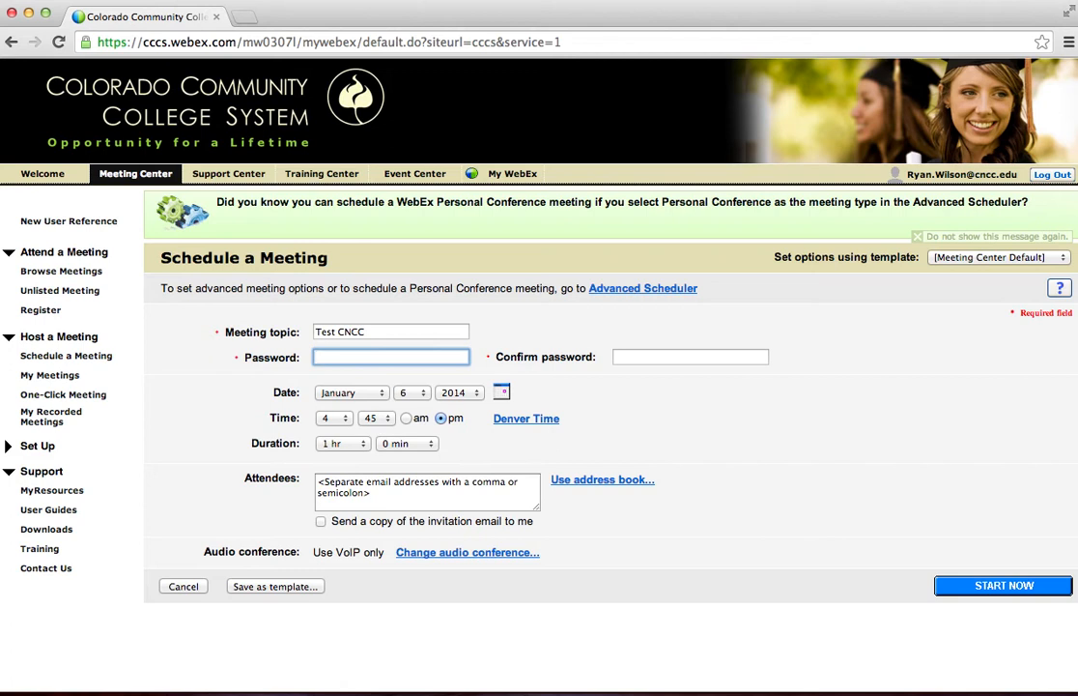
Enter the meeting password and repeat it in the password confirmation field.
type("•••••••")
key("Tab")
type("•")
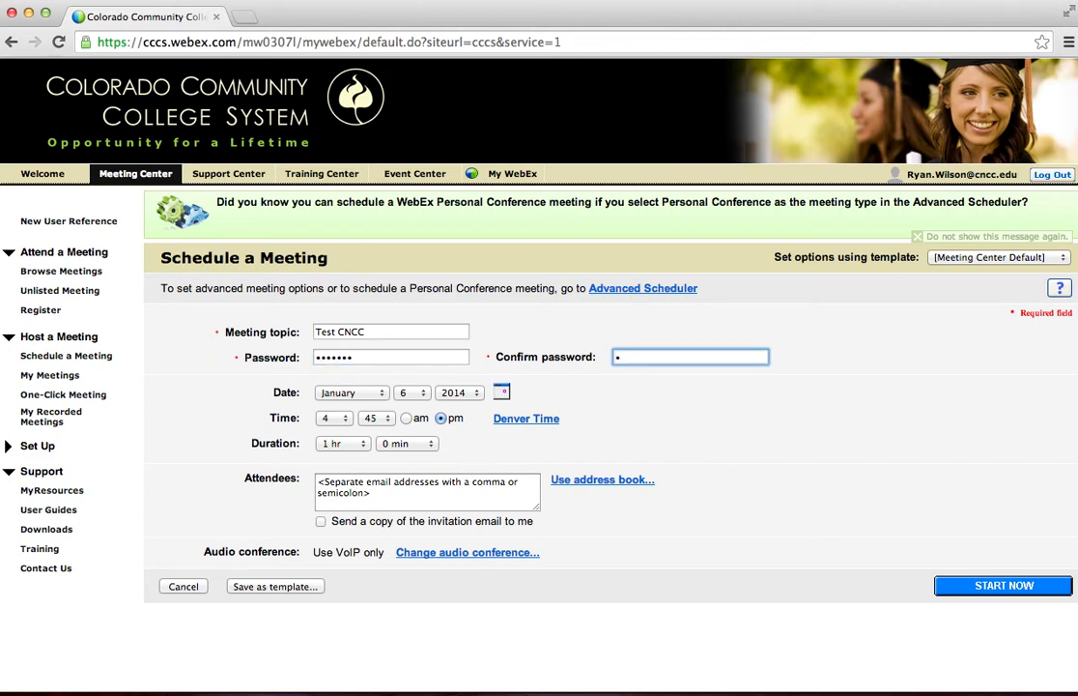
type("••••••")
key("Tab")
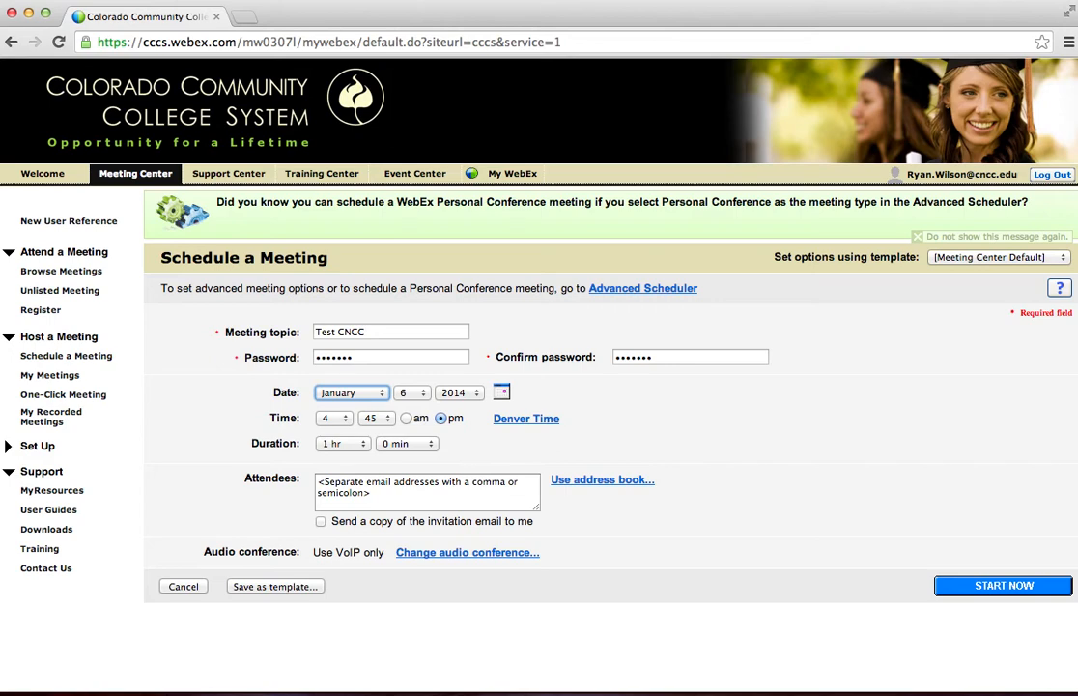
Set the meeting date to January 8, 2014 using the calendar picker.
left_click(496, 397)
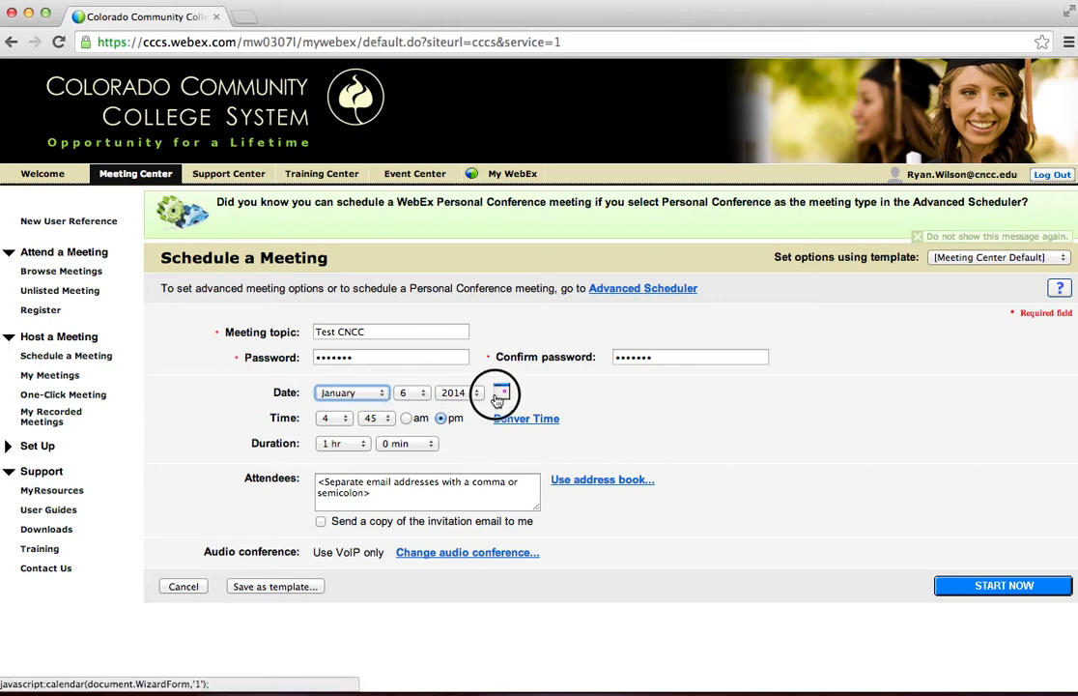
left_click_drag(25, 59, 840, 230)
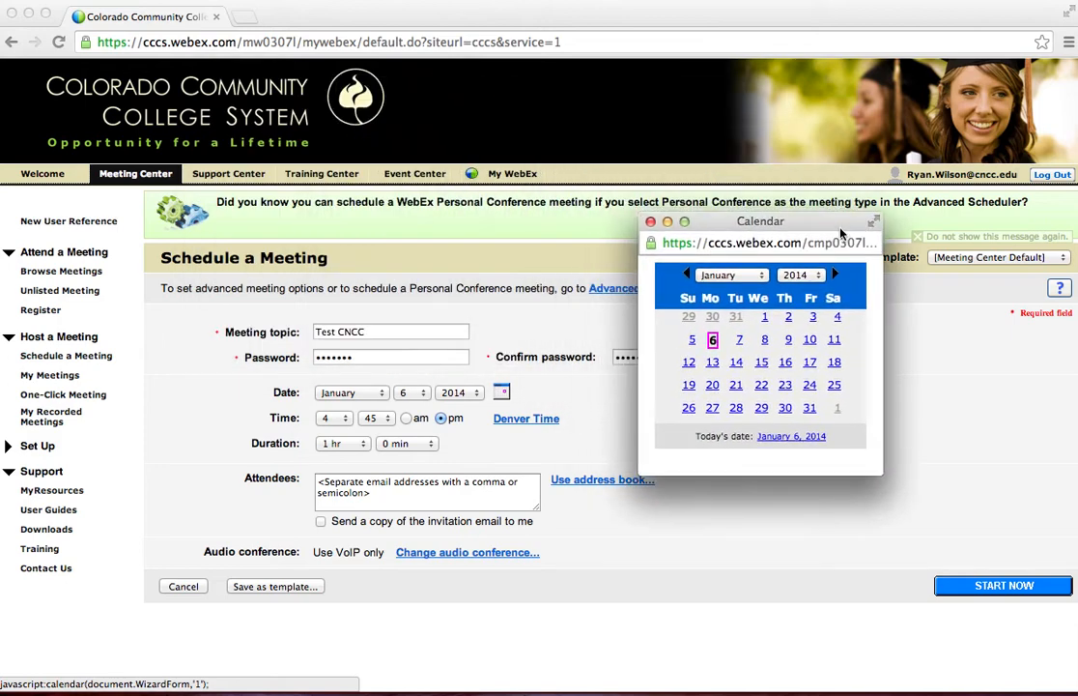
left_click(764, 343)
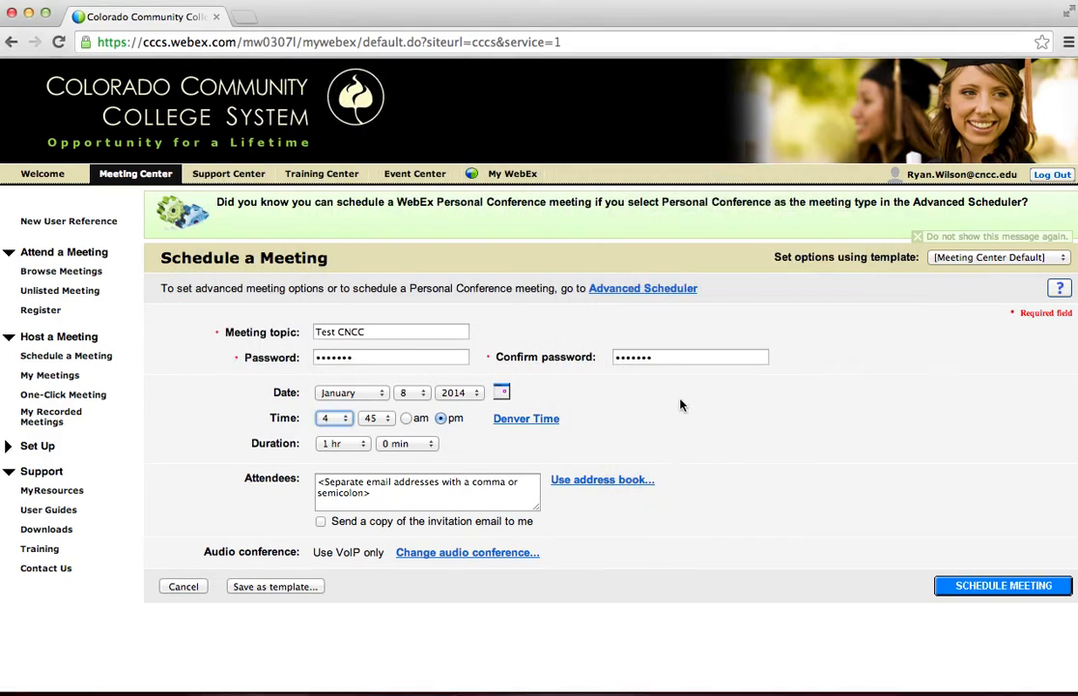
Set the meeting's start time to 6:00 pm and its duration to 3 hours.
left_click(350, 423)
left_click(339, 442)
left_click(383, 423)
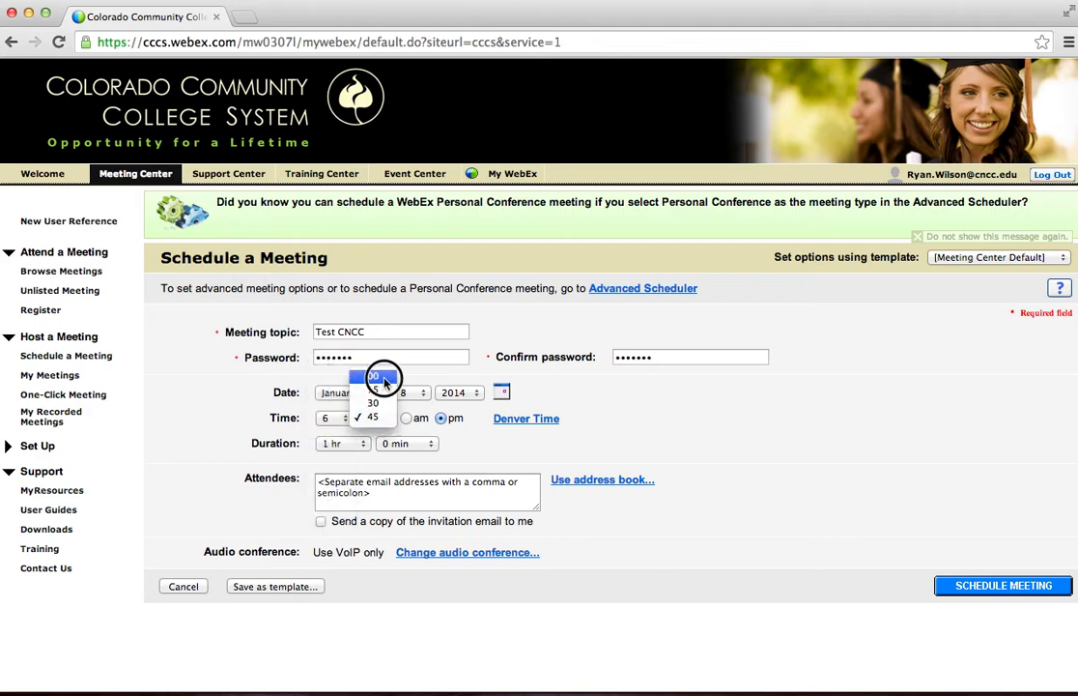
left_click(377, 369)
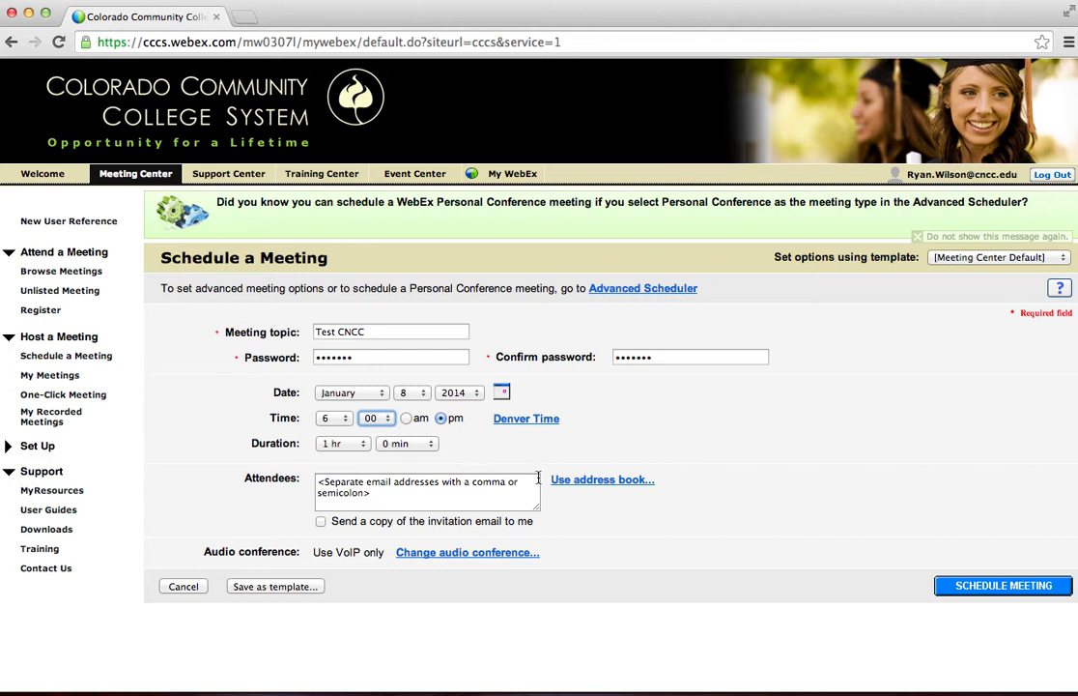
left_click(358, 450)
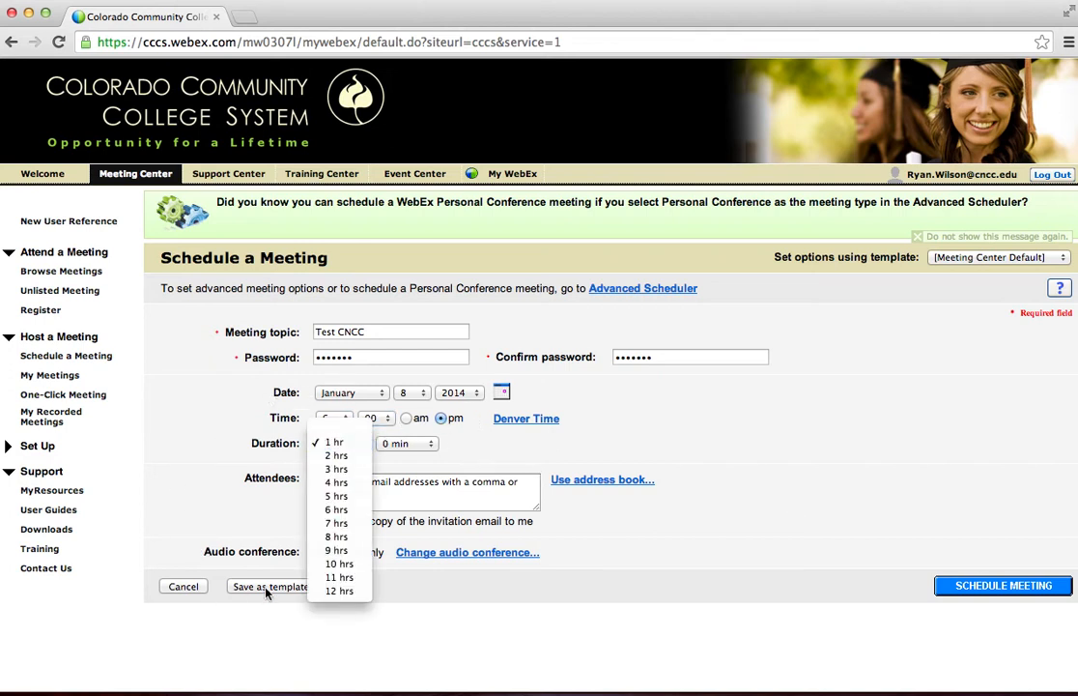
left_click(340, 470)
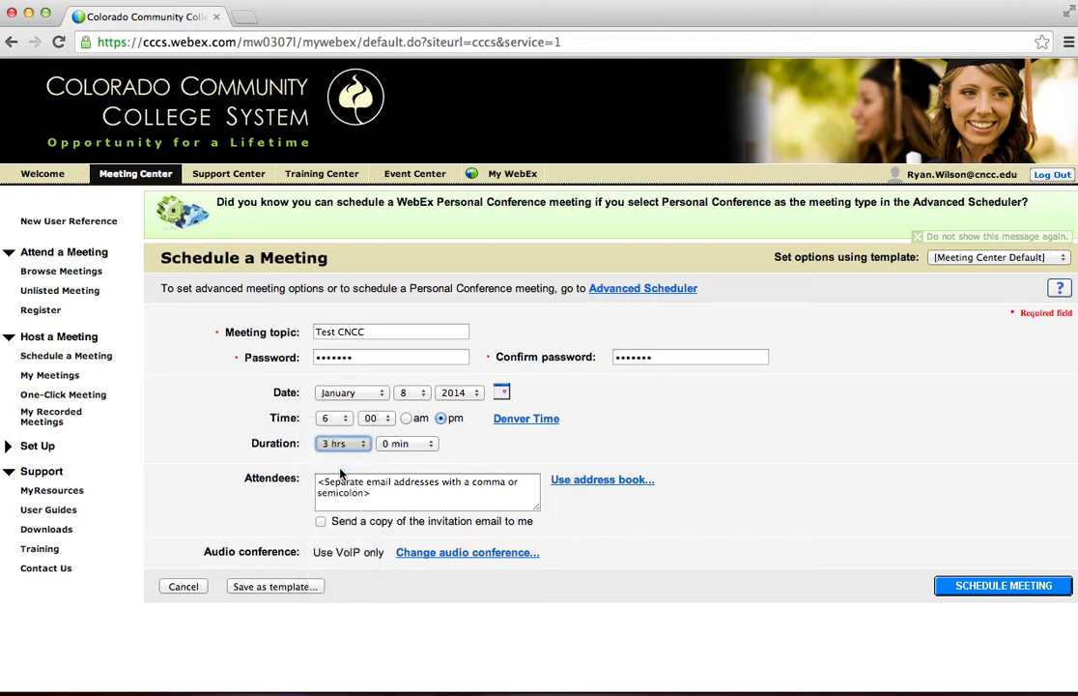
Request a copy of the invitation email for the host and change the audio conference type to WebEx Audio.
left_click(417, 496)
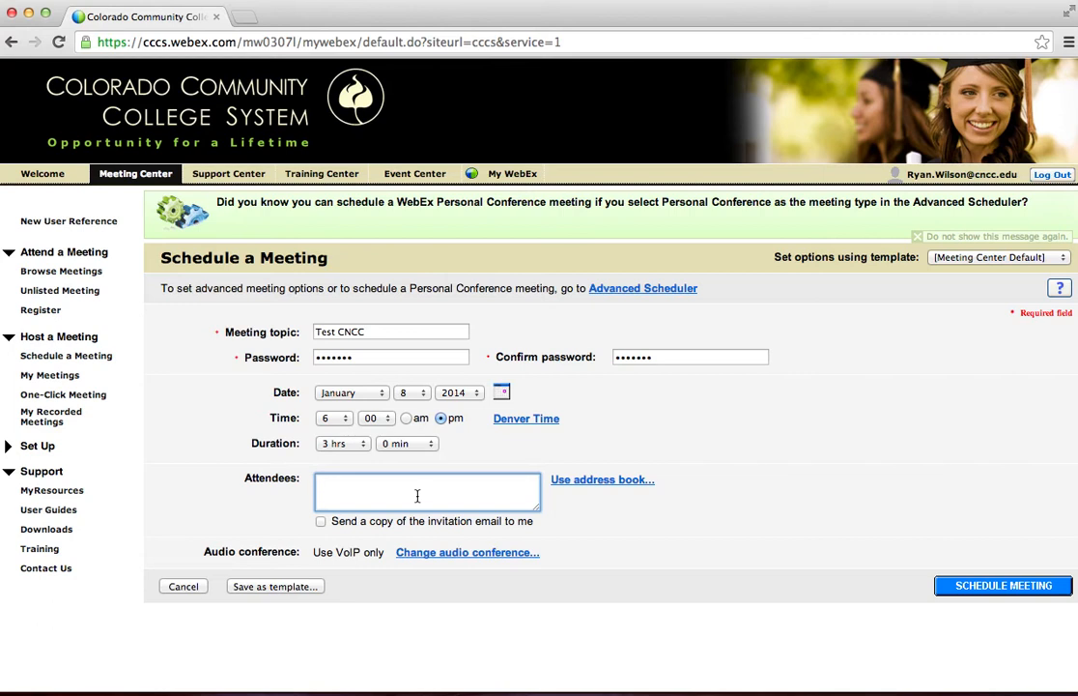
left_click(321, 524)
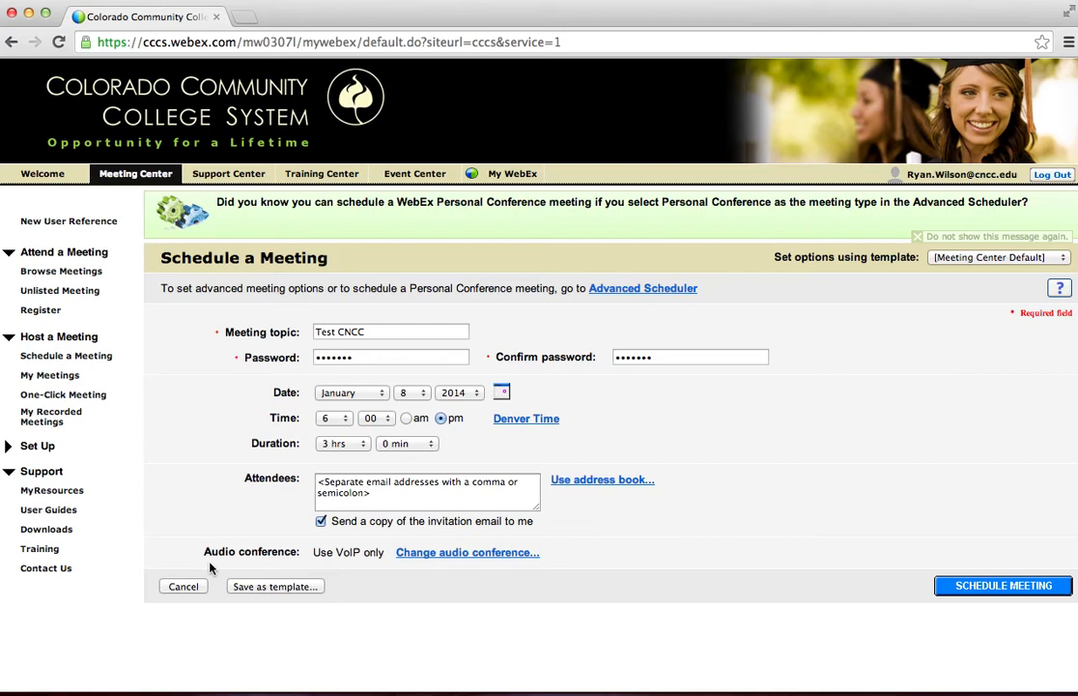
left_click(437, 557)
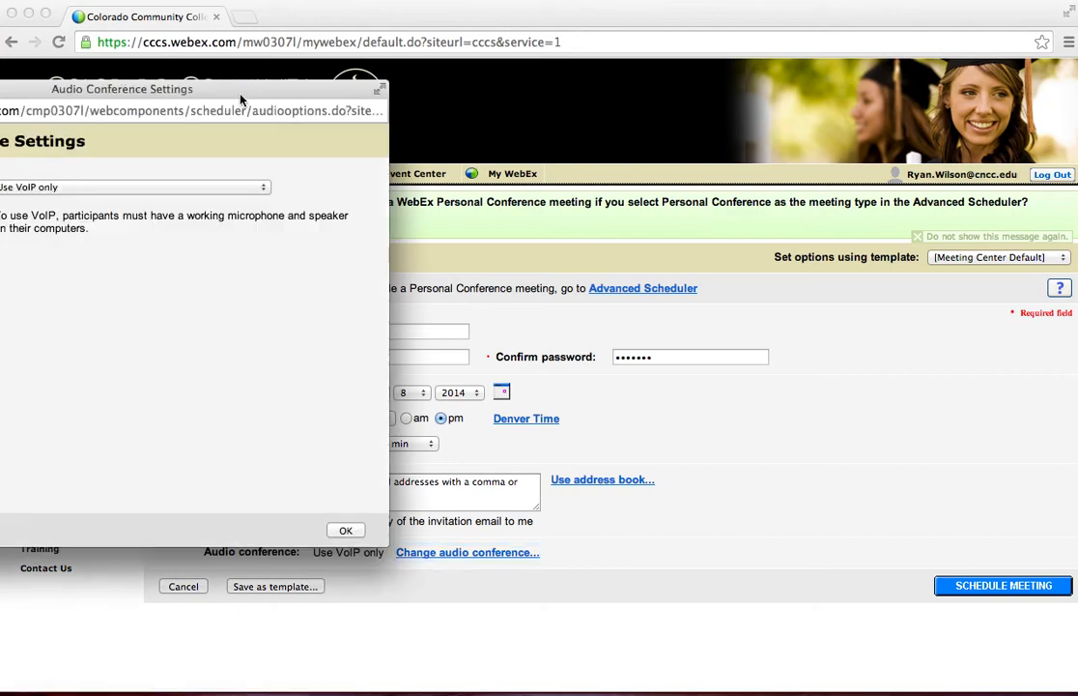
left_click_drag(241, 95, 623, 124)
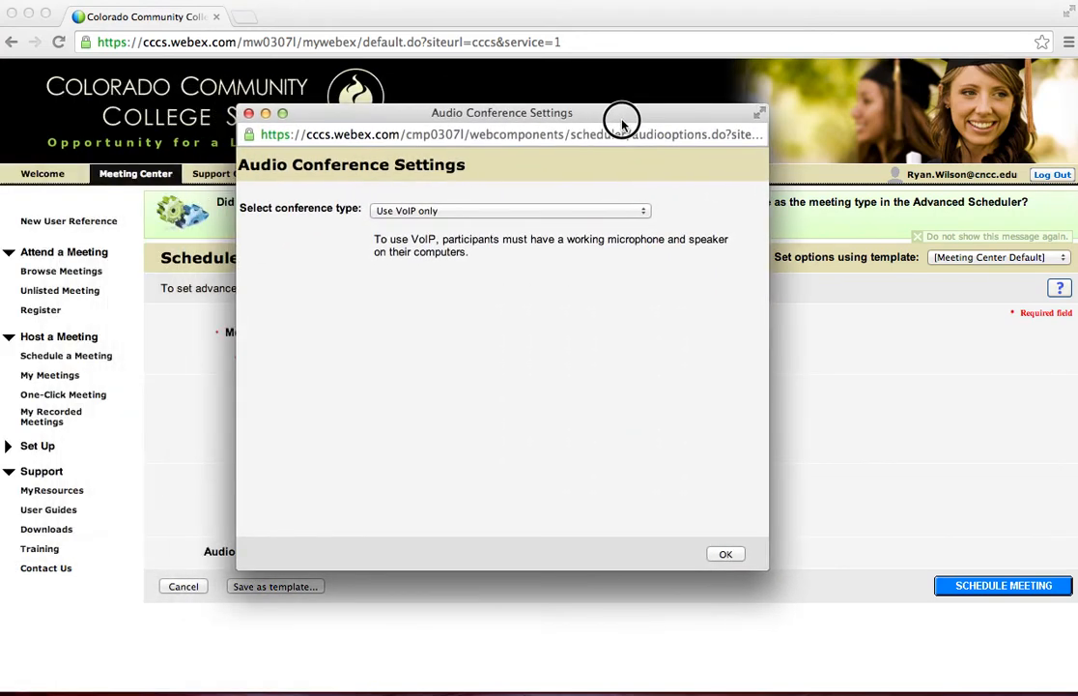
left_click(506, 211)
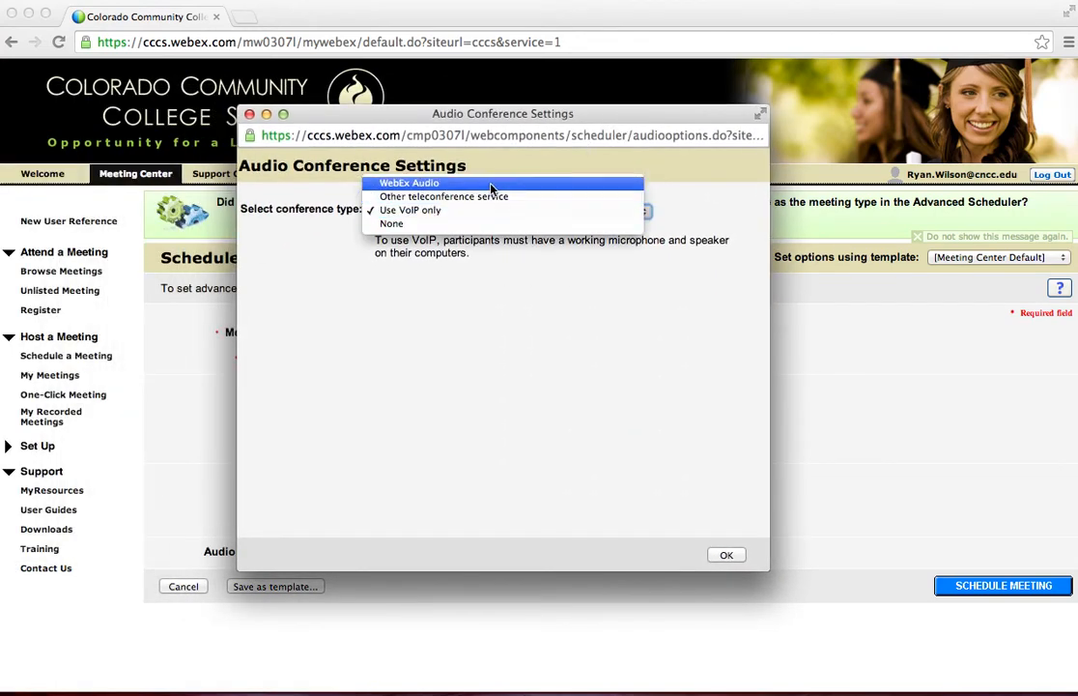
left_click(491, 185)
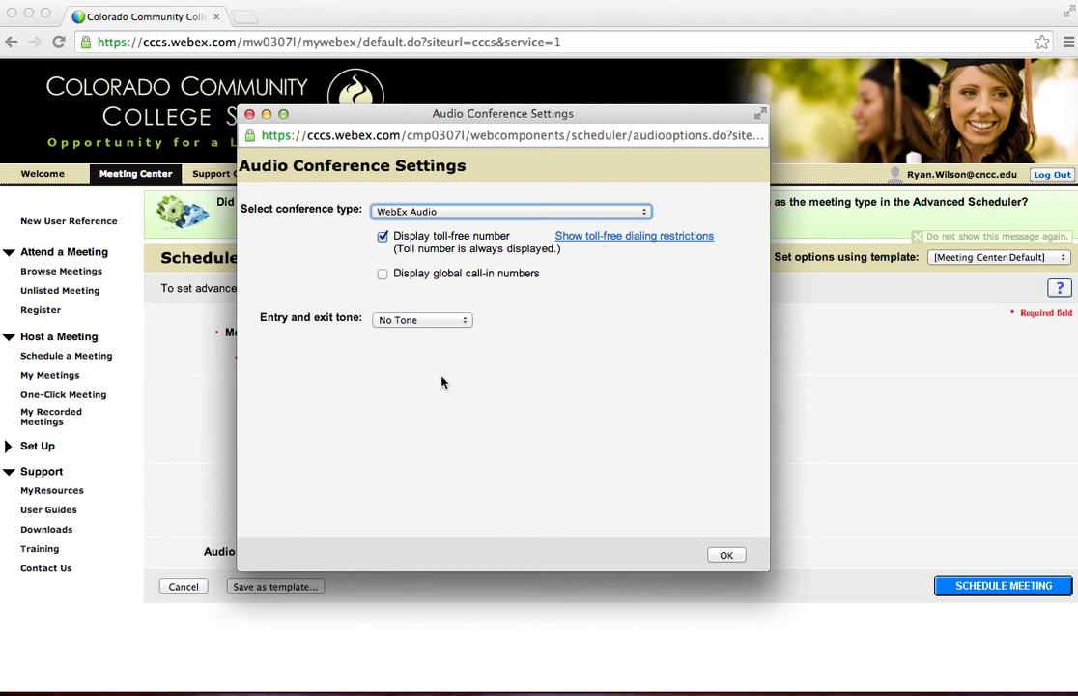
left_click(725, 556)
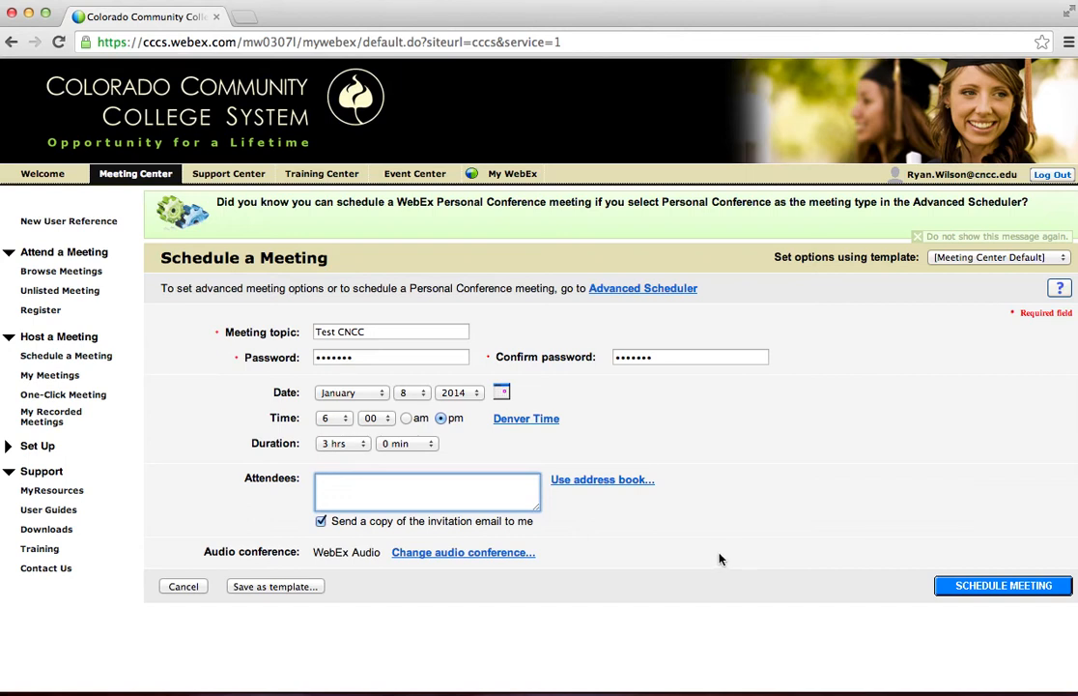
Switch to the Advanced Scheduler, then re-enter the meeting password and its confirmation in the required information.
left_click(634, 290)
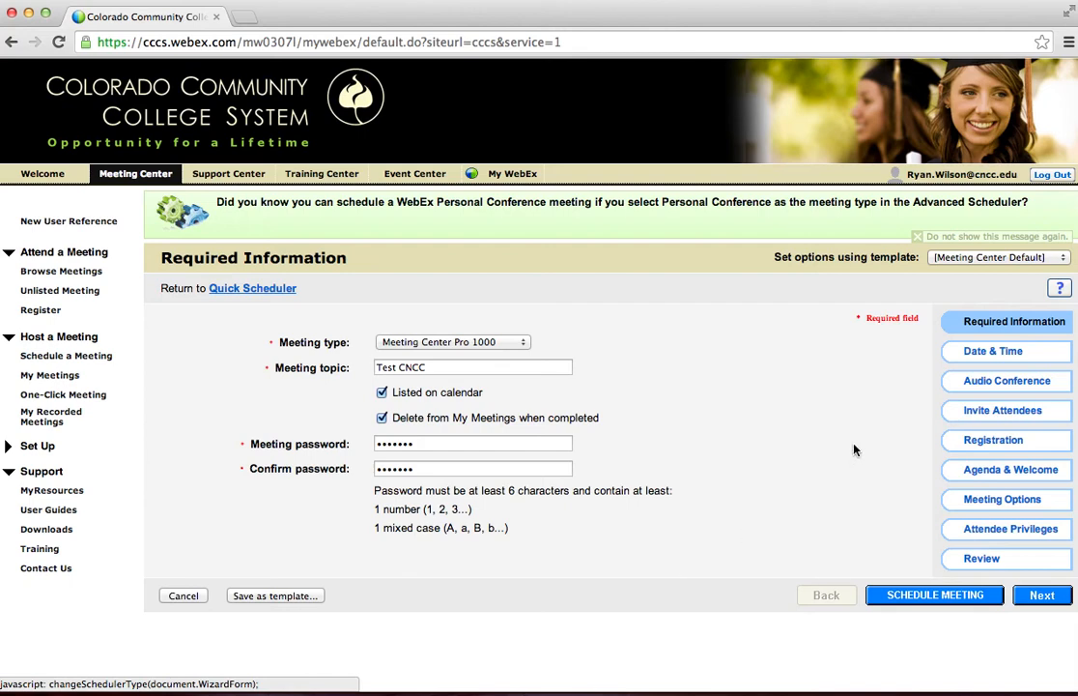
left_click(977, 354)
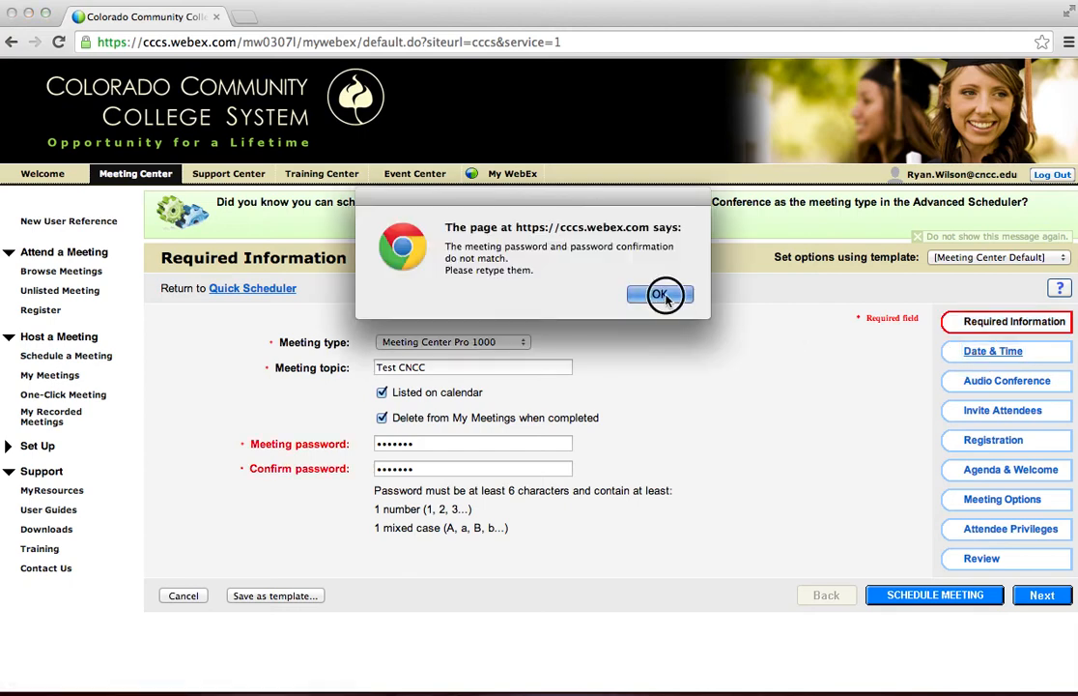
left_click(655, 291)
left_click(322, 435)
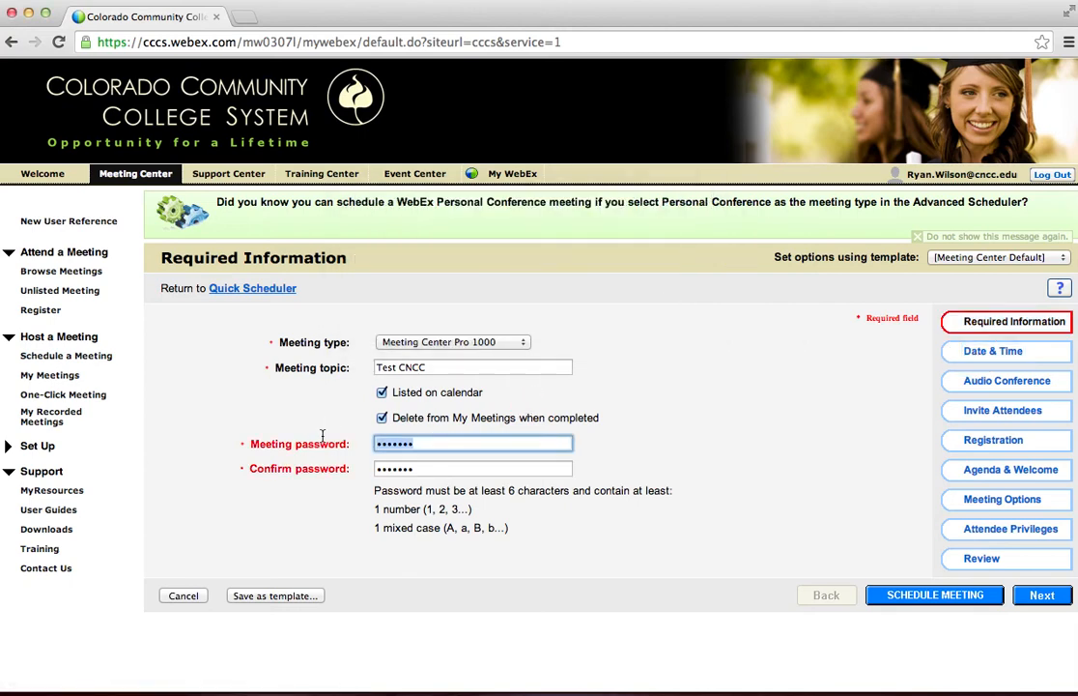
type("•••••••")
key("Tab")
type("••••")
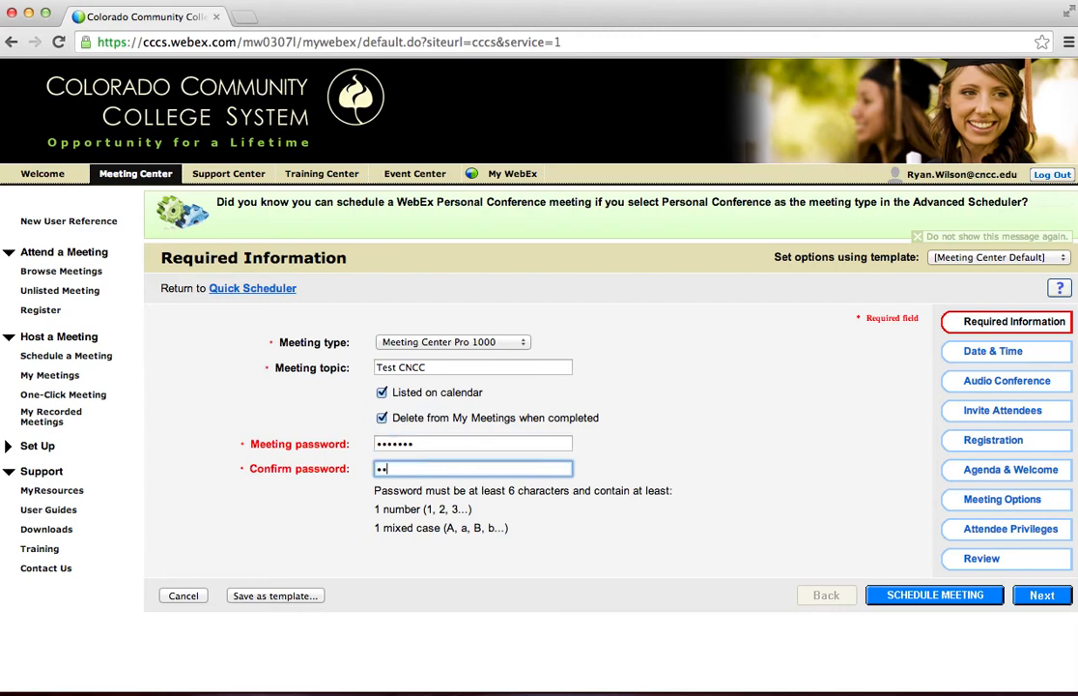
type("•••")
Set the meeting to recur weekly in the Date & Time settings and check the available email reminder times.
left_click(976, 353)
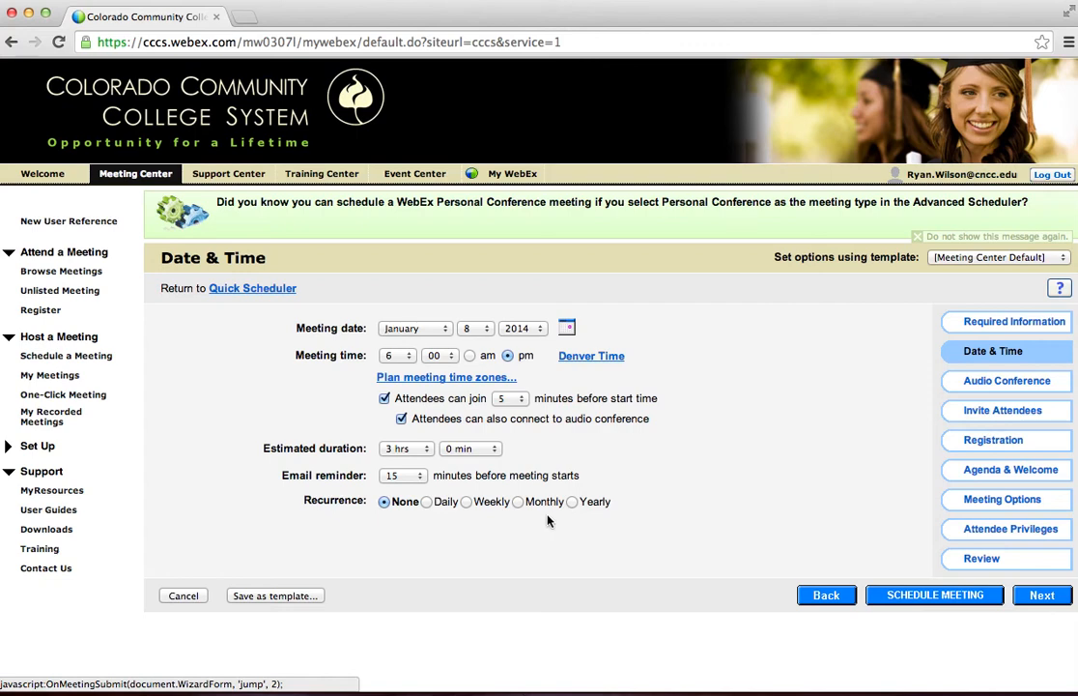
left_click(466, 502)
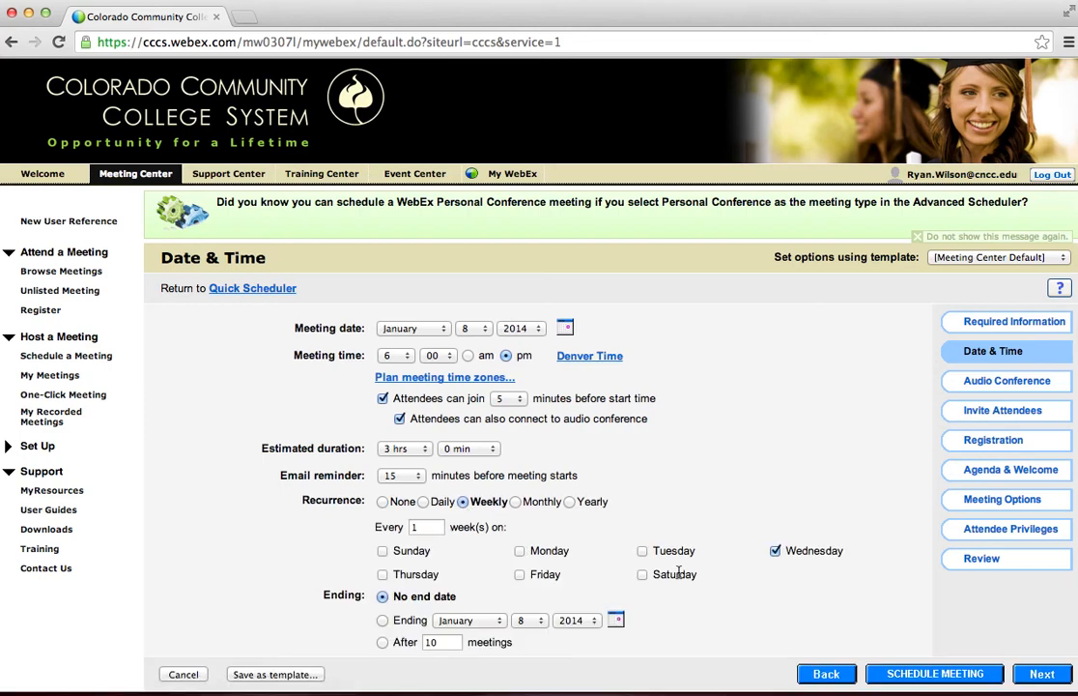
scroll(691, 467, "down", 3)
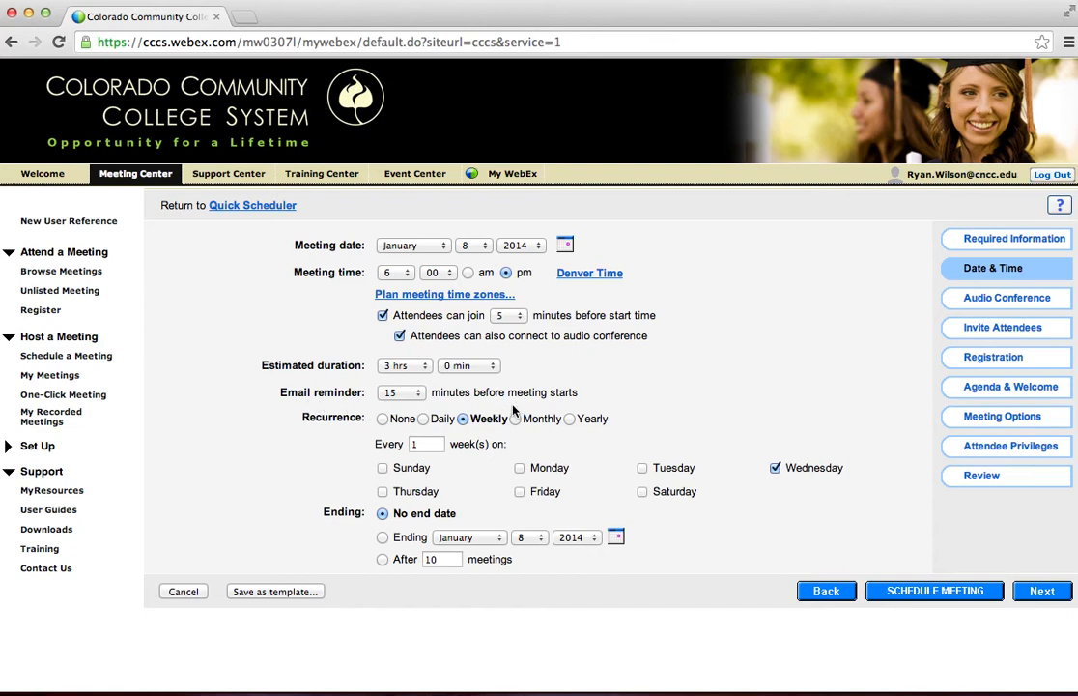
left_click(410, 394)
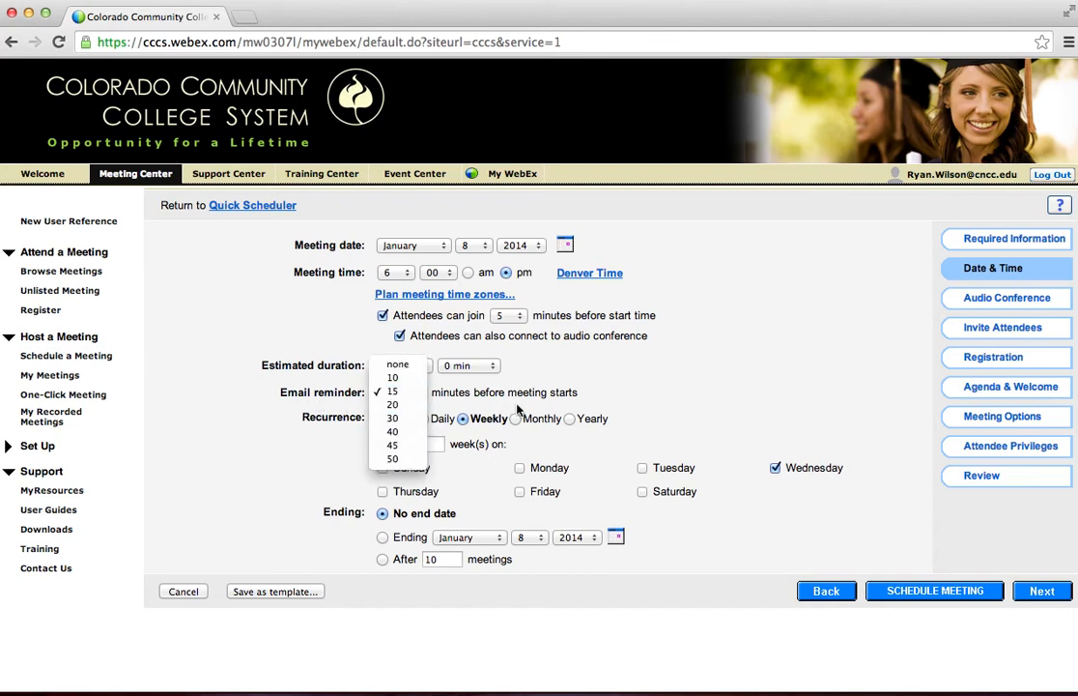
left_click(689, 401)
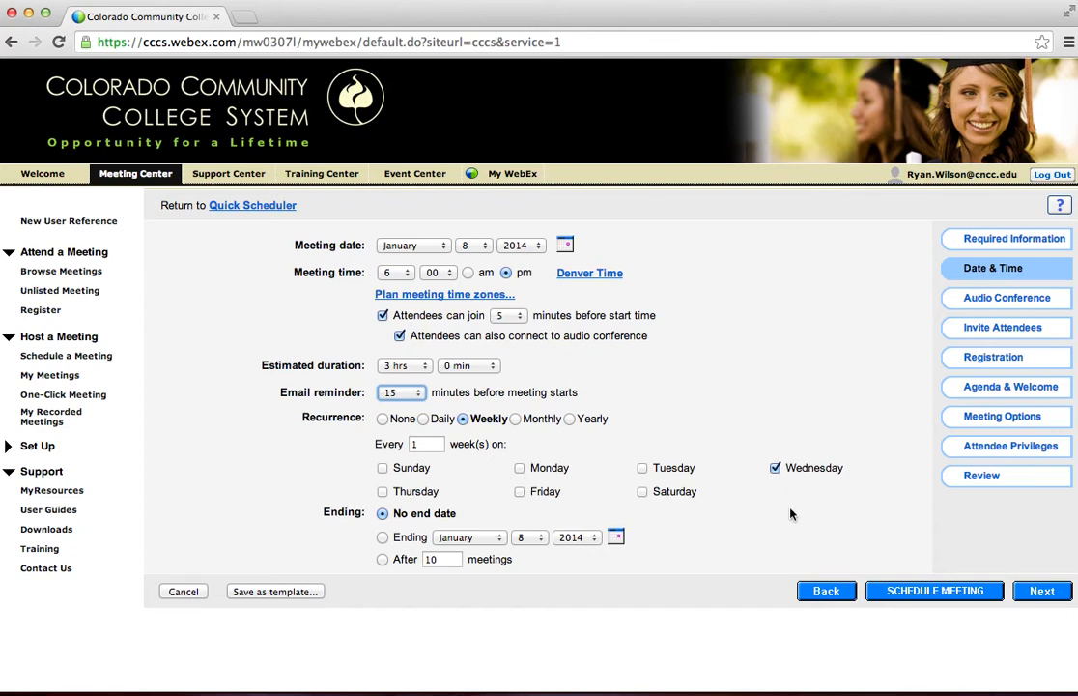
Give the weekly recurrence an end date of January 22, 2014, using the ending date calendar.
left_click(382, 537)
left_click(507, 540)
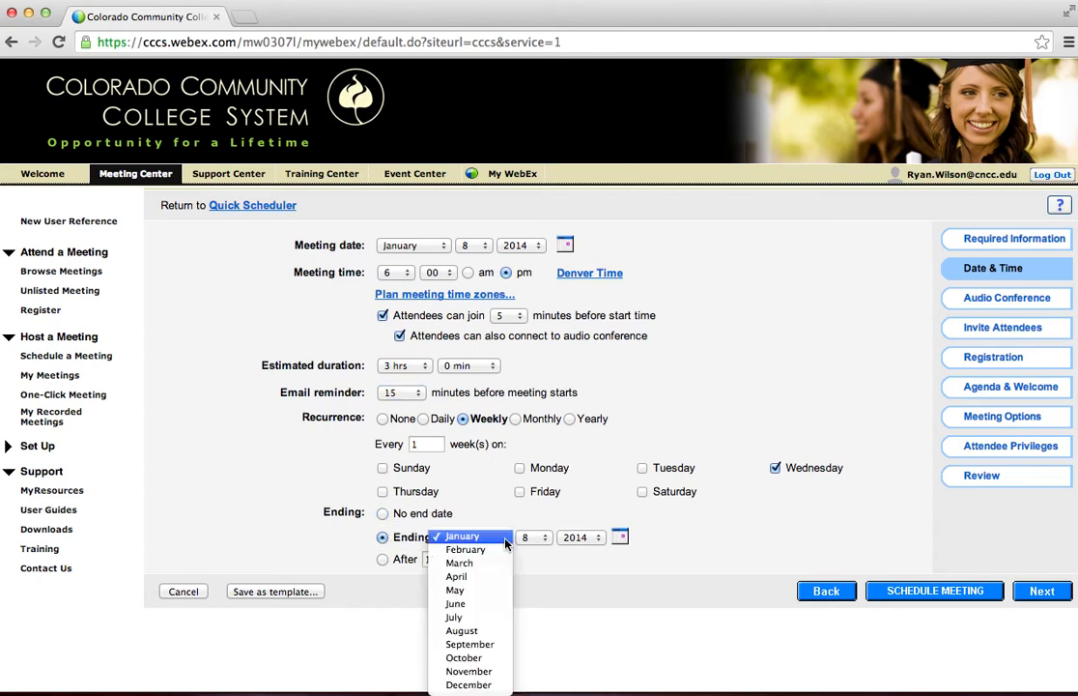
left_click(504, 517)
left_click(619, 537)
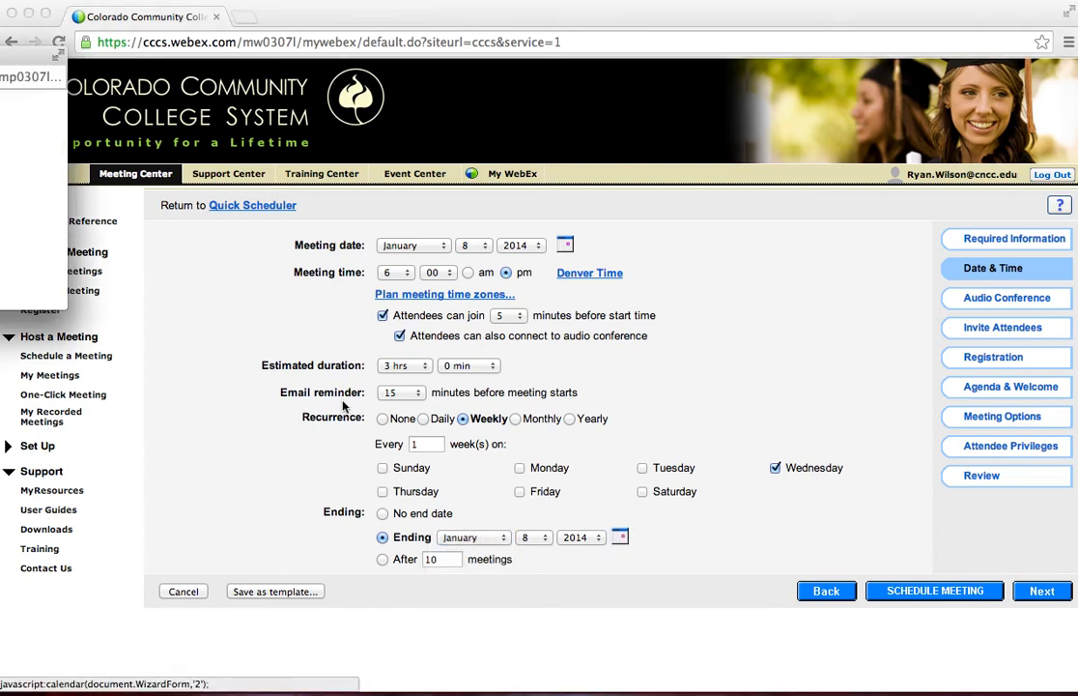
left_click_drag(17, 60, 647, 147)
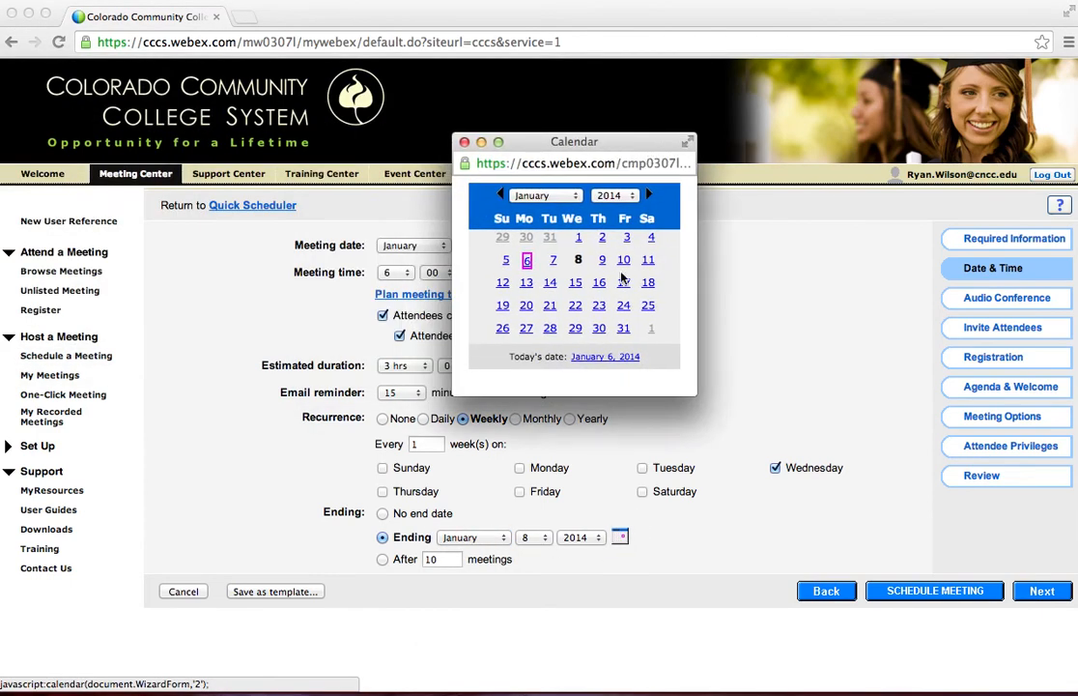
left_click(575, 306)
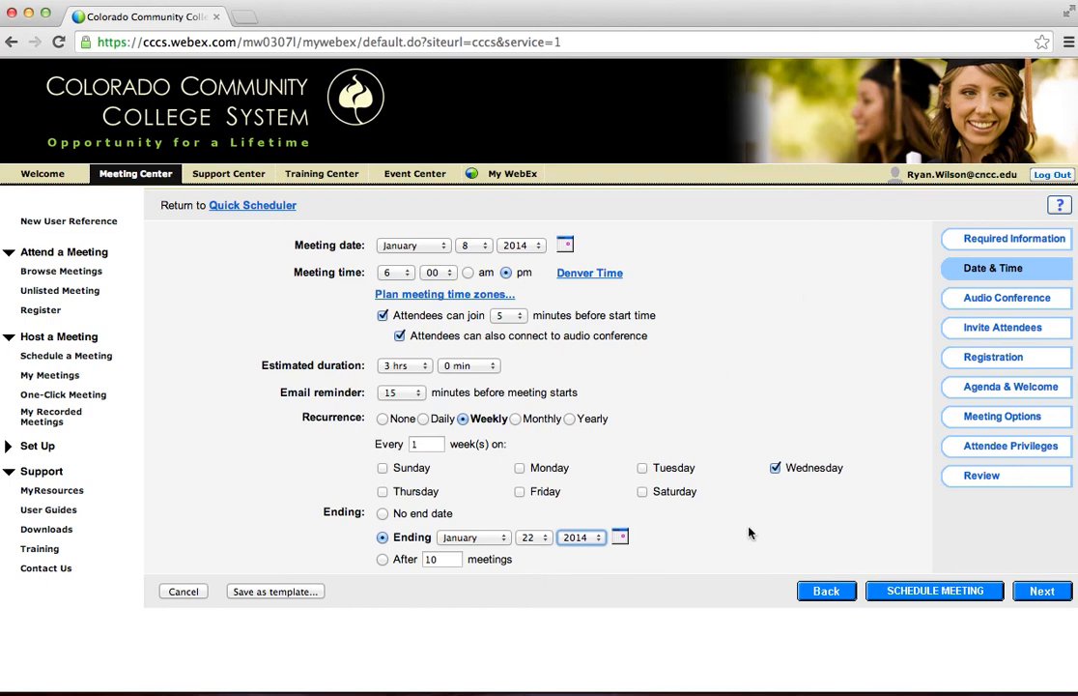
Review the audio conference settings, schedule the meeting and dismiss the confirmation page.
left_click(986, 303)
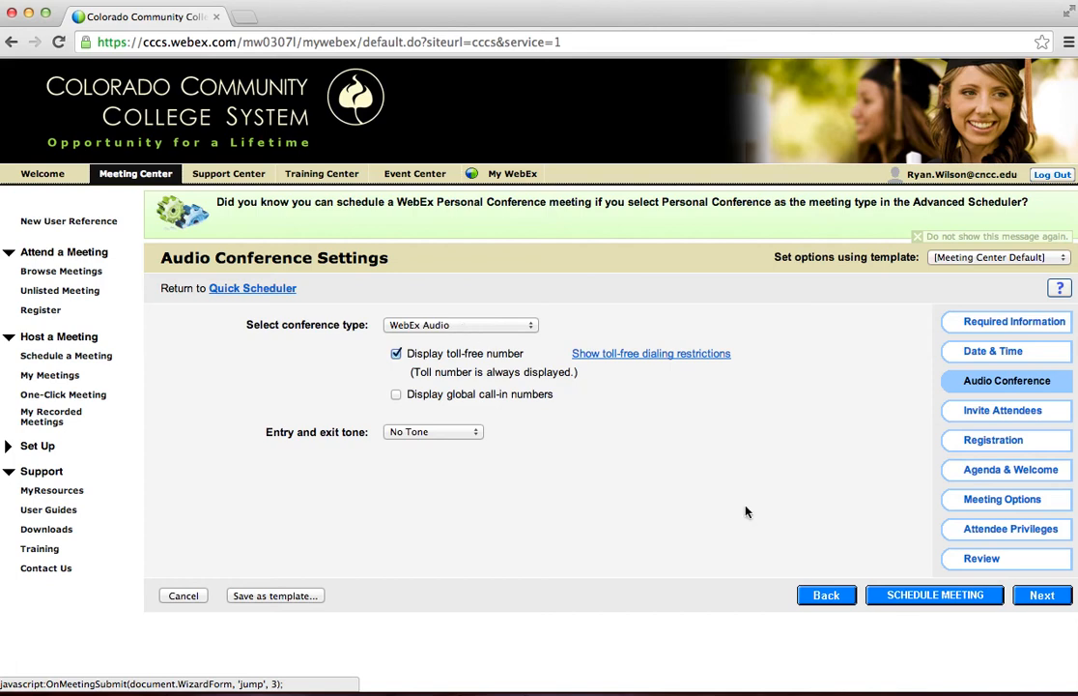
left_click(912, 601)
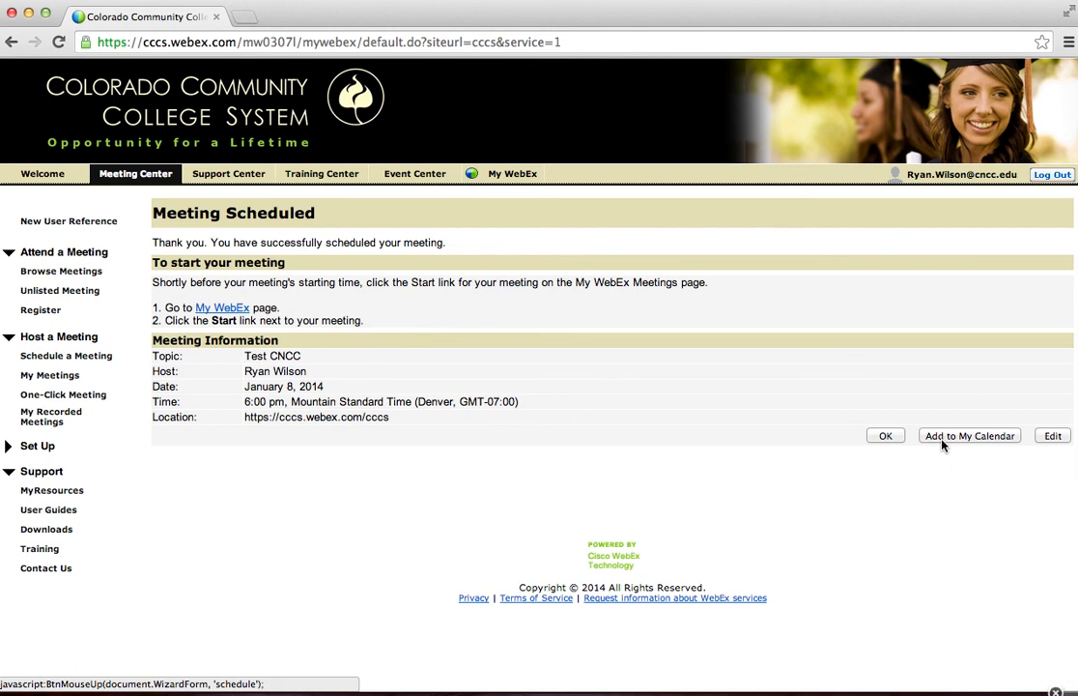
left_click(886, 442)
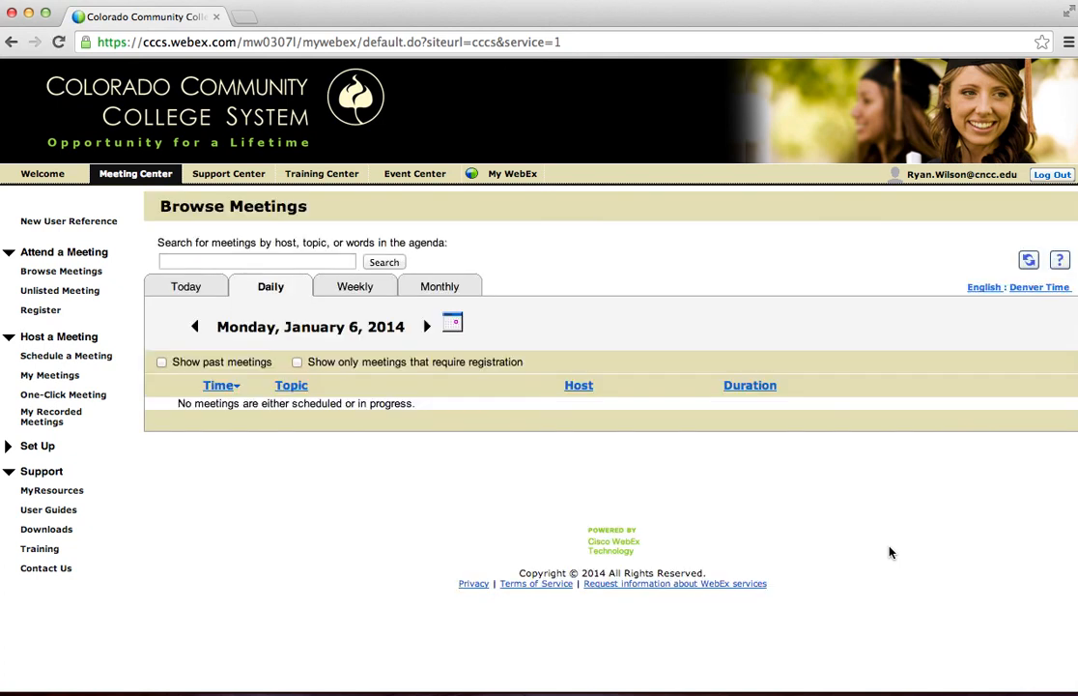
Show the daily meeting list for January 8, 2014 and look for the Test CNCC meeting at 6:00 pm.
left_click(451, 323)
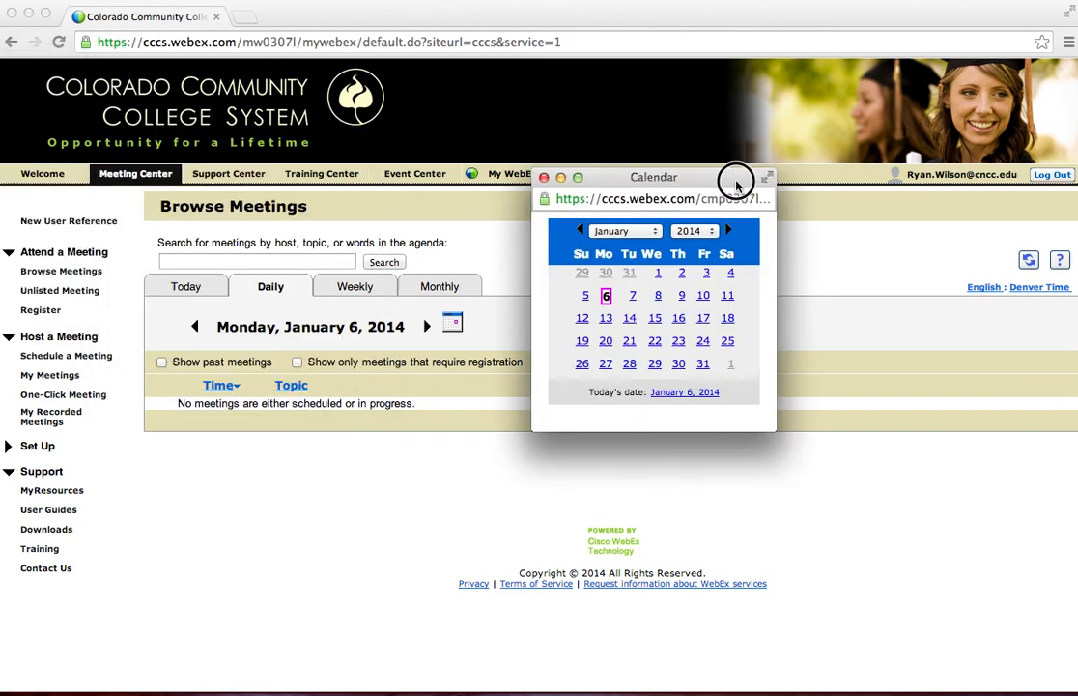
left_click(775, 283)
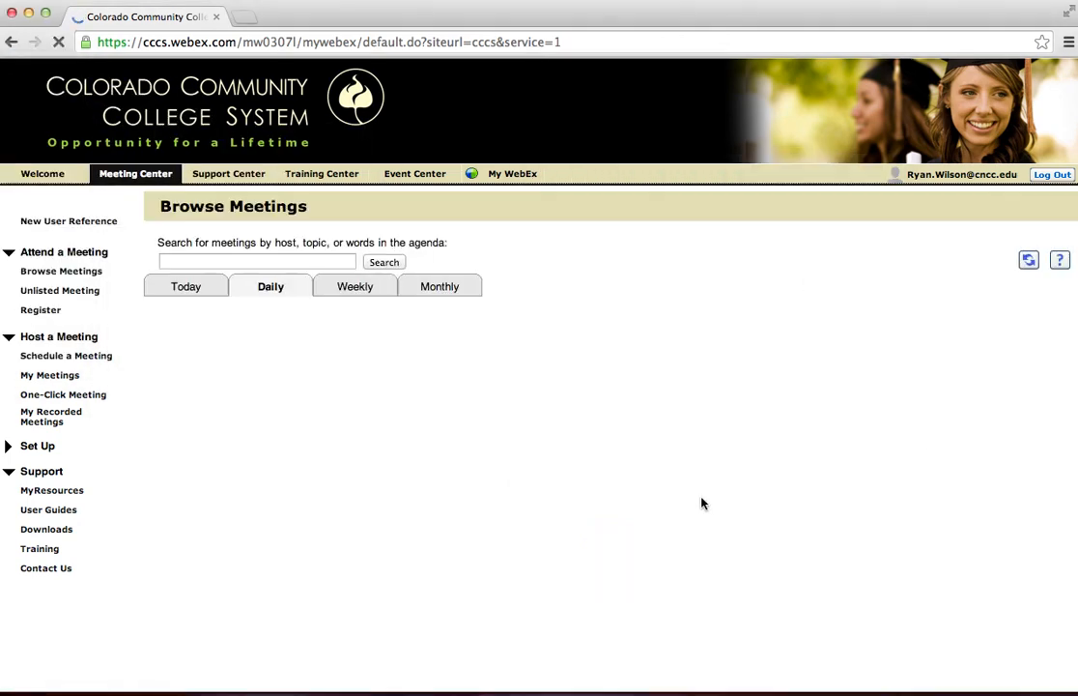
scroll(704, 503, "down", 4)
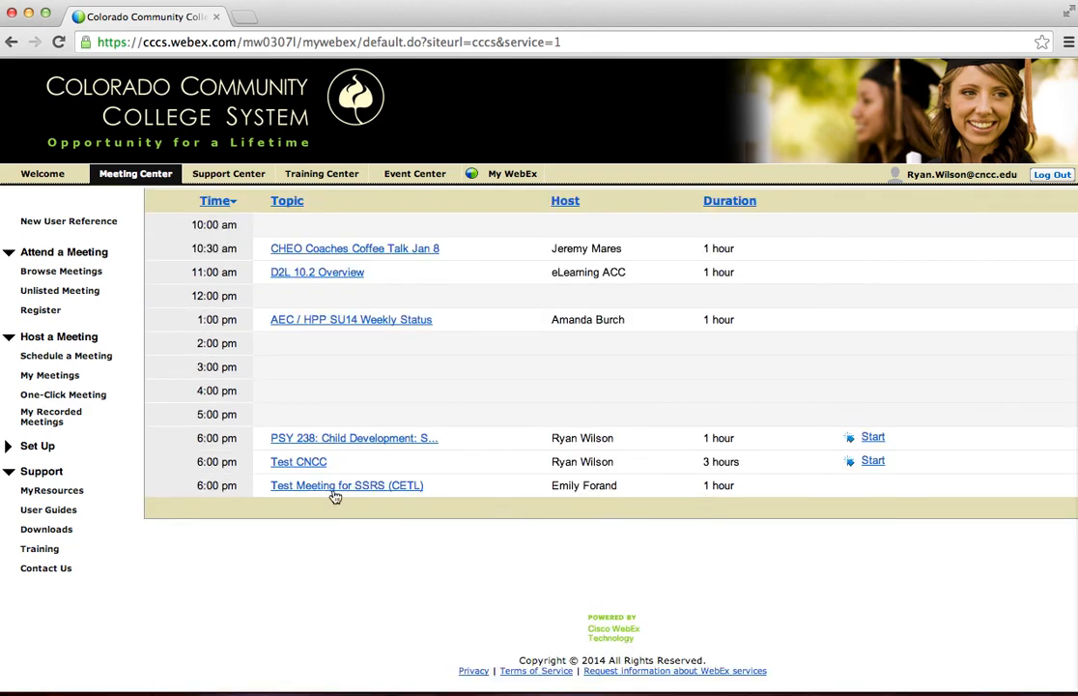